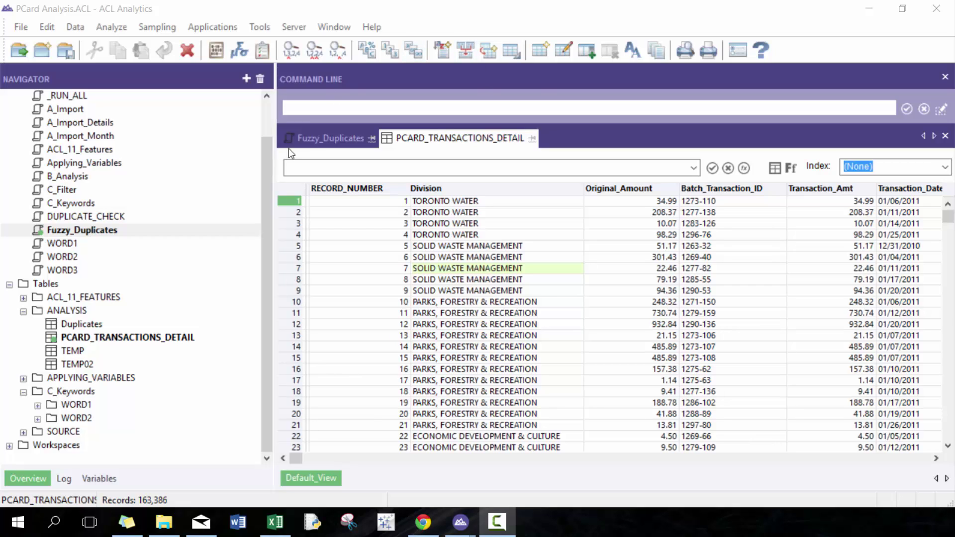
Show the Fuzzy_Duplicates script that sets folder /TABLES/FUZZYDUP and opens PCARD_TRANSACTIONS_DETAIL
left_click(301, 144)
left_click(424, 292)
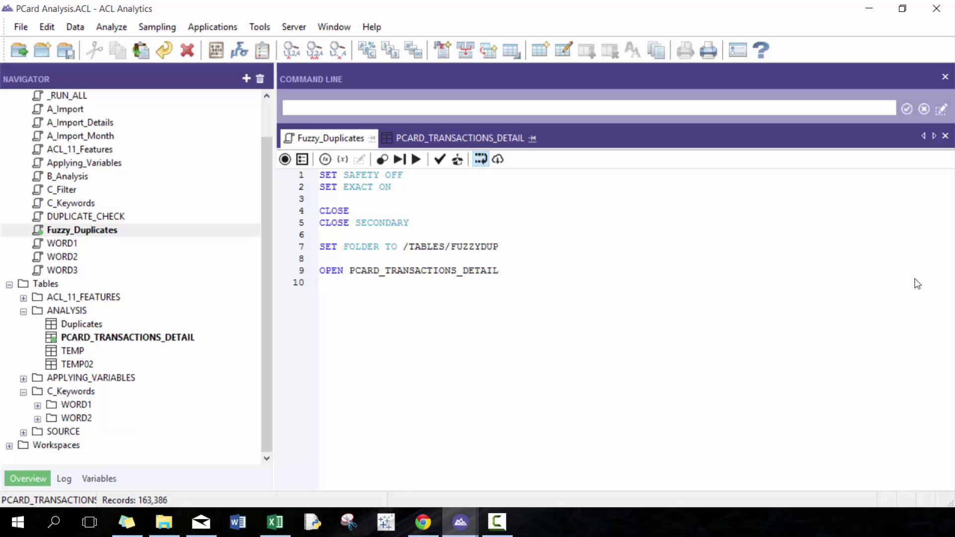
Sort PCARD_TRANSACTIONS_DETAIL ascending by Merchant_Name and inspect the similar FOOD BASICS spellings
left_click(417, 159)
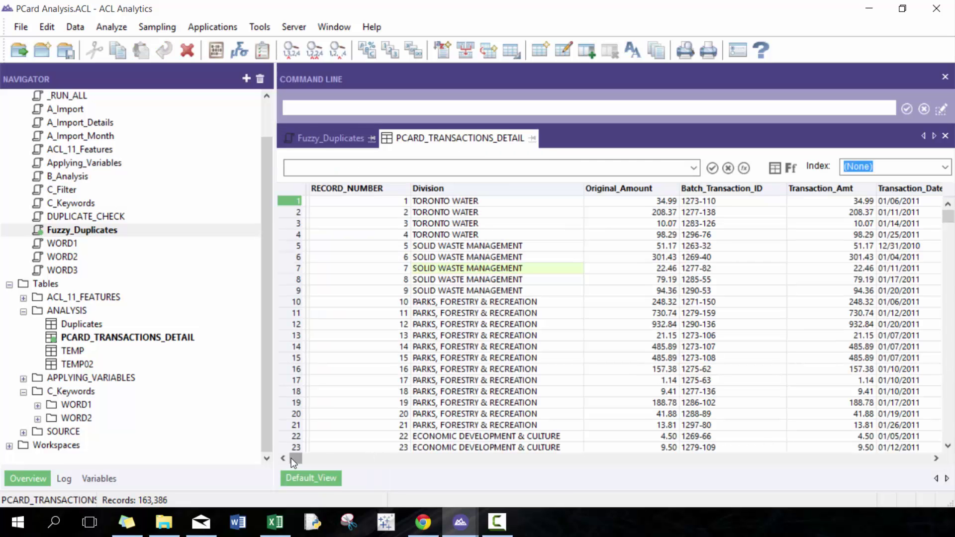
left_click_drag(291, 458, 476, 473)
left_click(480, 194)
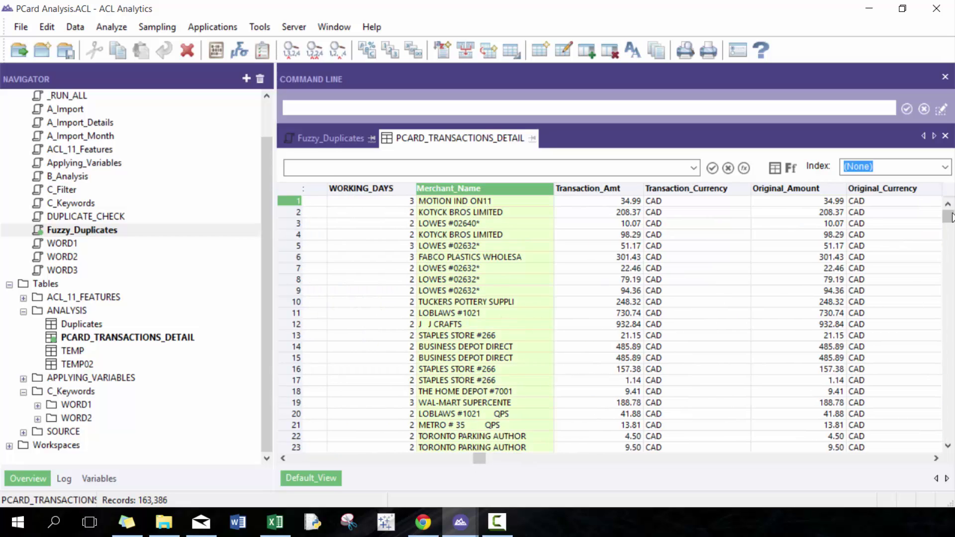
left_click_drag(949, 218, 548, 298)
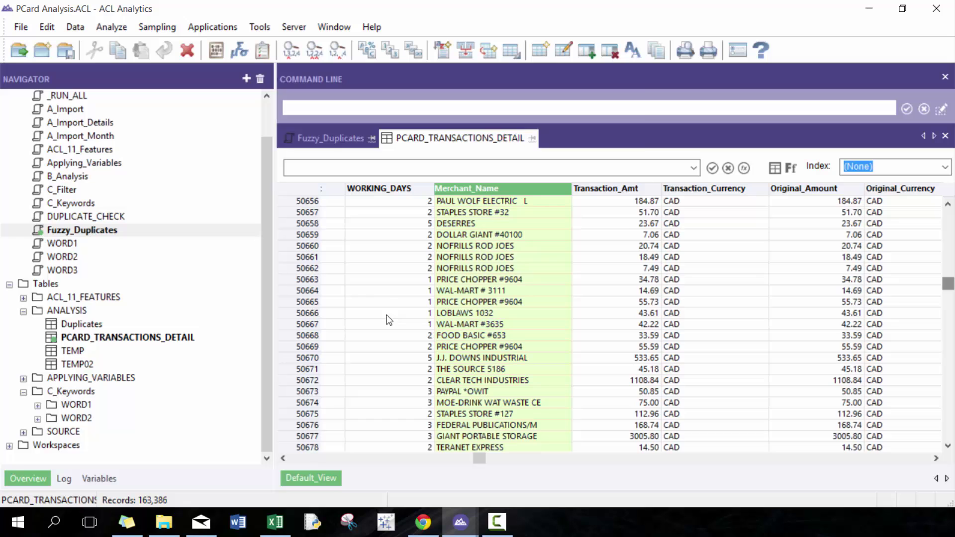
right_click(476, 283)
left_click(531, 141)
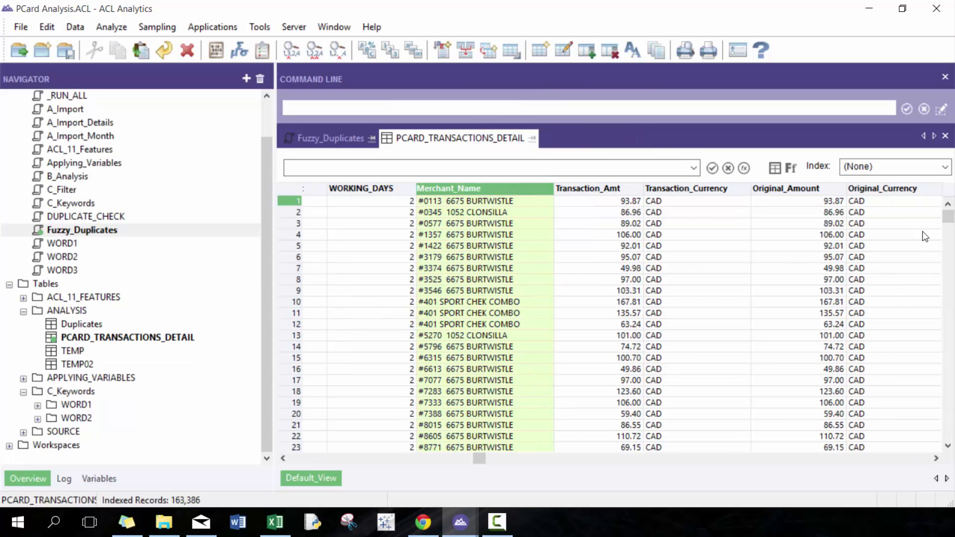
left_click_drag(949, 219, 936, 280)
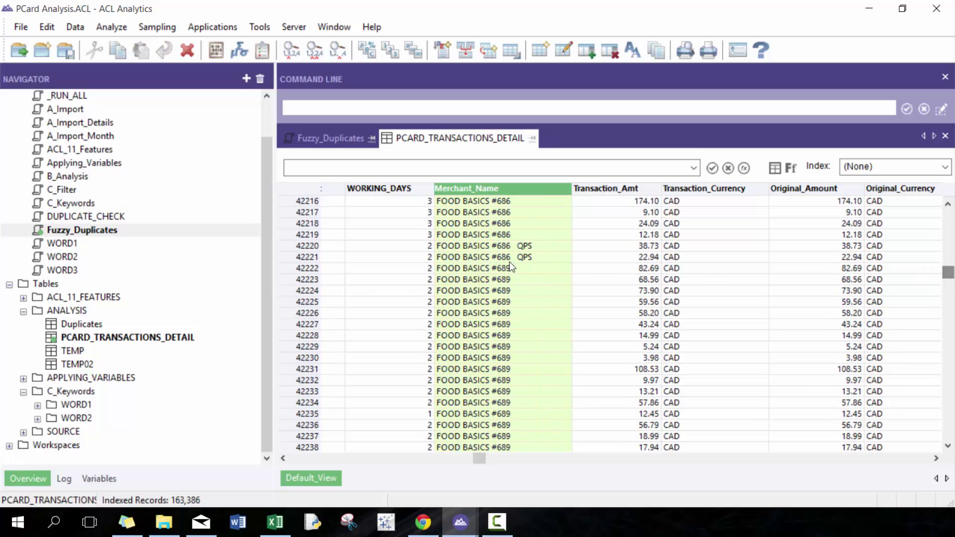
left_click_drag(510, 223, 518, 312)
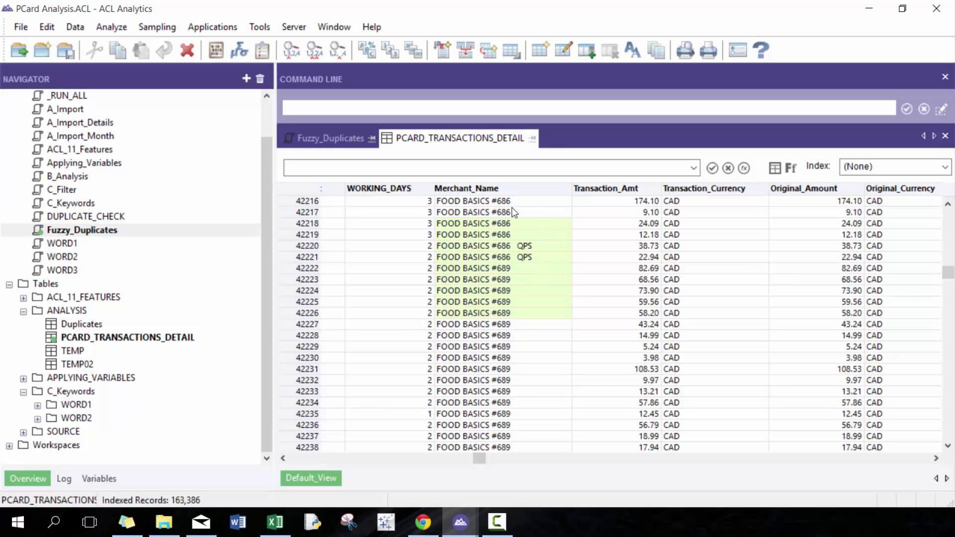
Dismiss the Merchant_Name column settings unchanged and return to the Fuzzy_Duplicates script
left_click(354, 137)
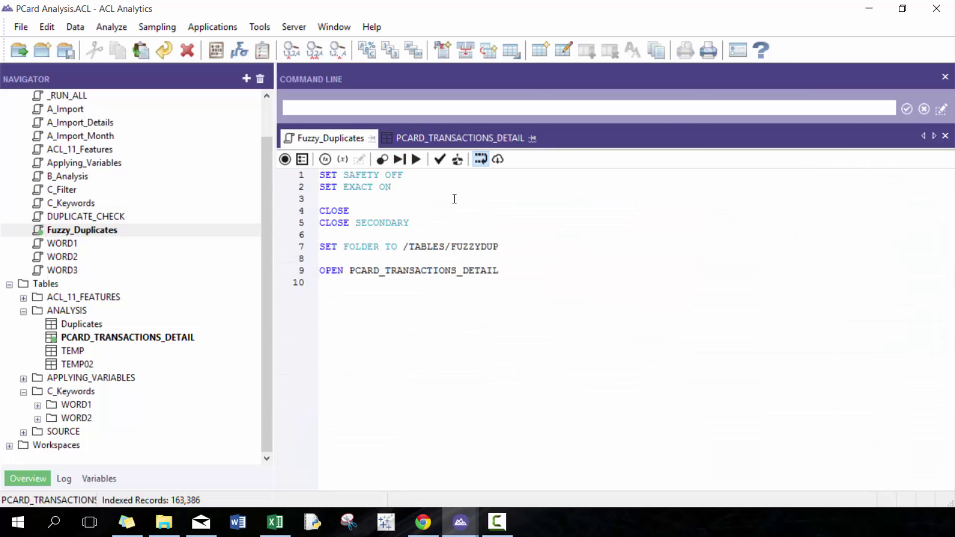
left_click(489, 138)
left_click(559, 189)
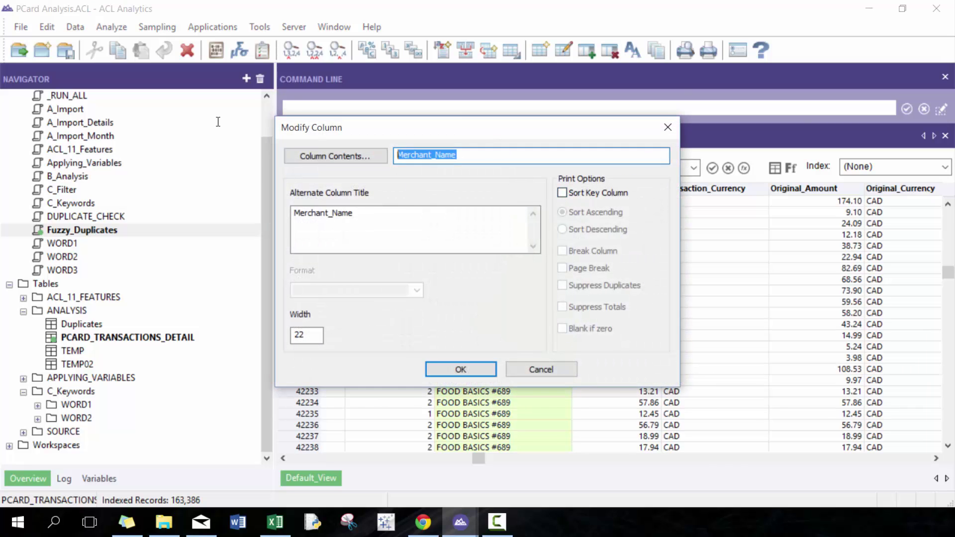
key("Escape")
left_click(297, 137)
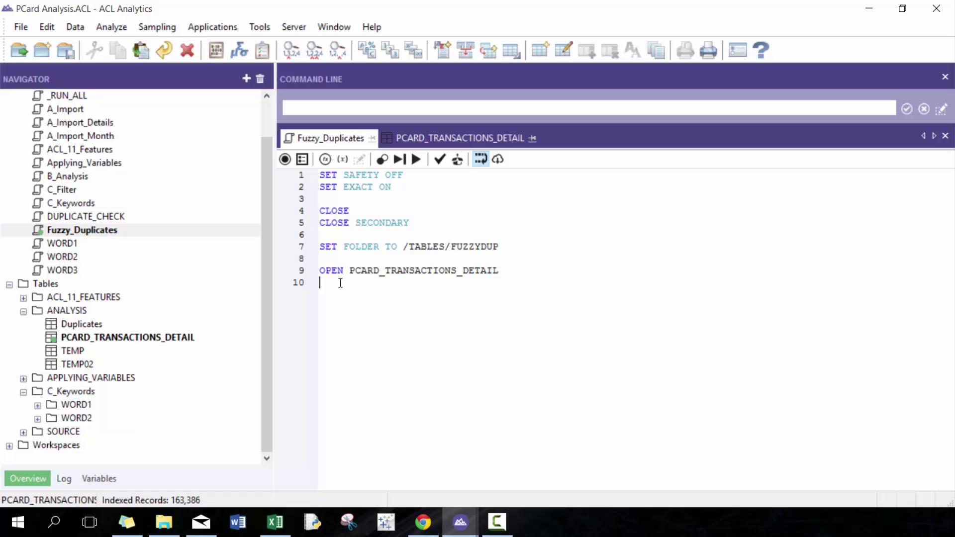
Add line 10 'SUMMARIZE ON Merchant_Name TO MERCHANT_SUMMARY PRESORT OPEN' and run the script
type("SUMMARIZE ON Merchant_Name S")
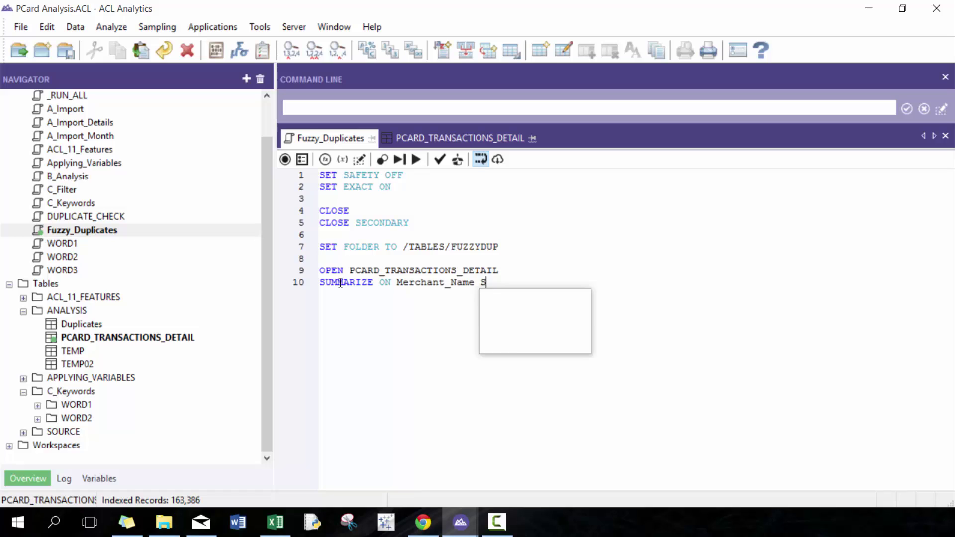
key("BackSpace")
type("TO MARCHn")
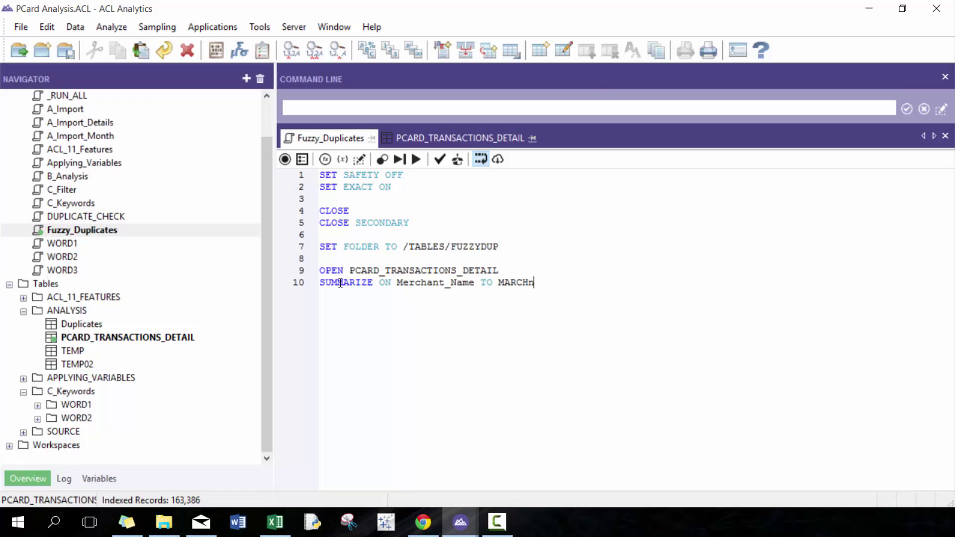
key("BackSpace")
key("BackSpace")
key("BackSpace")
key("BackSpace")
key("BackSpace")
type("ERCHANT_SUMMARY ")
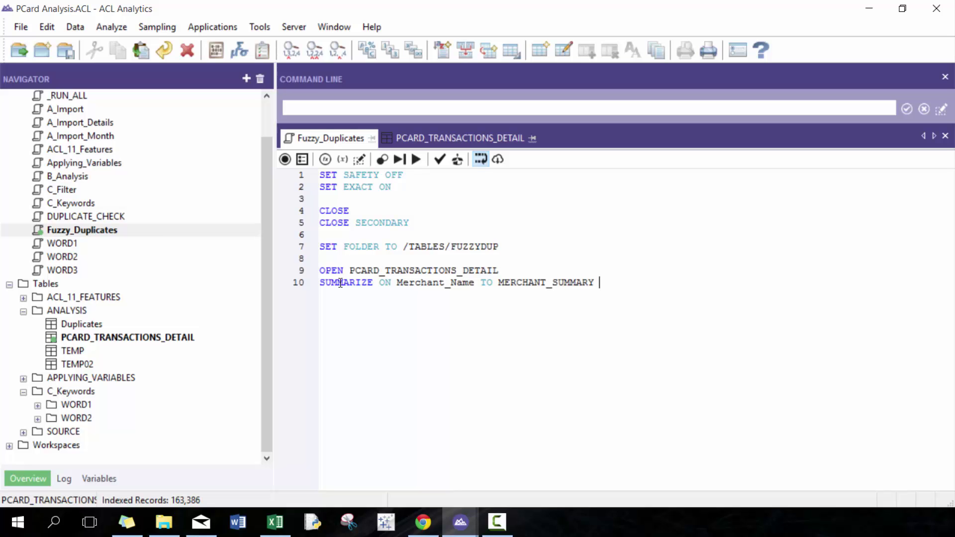
type("PRESORT OPEN")
key("F5")
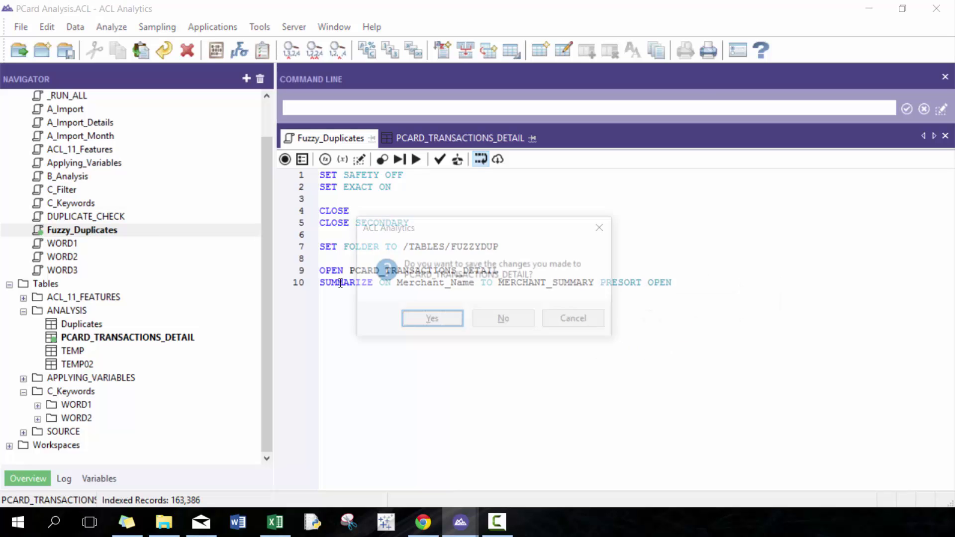
key("Return")
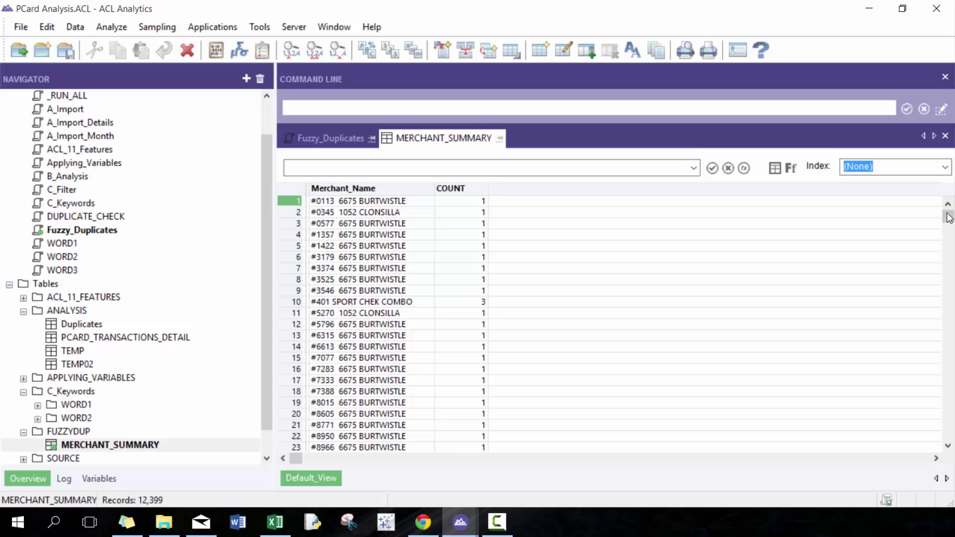
Scroll through the 12,399 MERCHANT_SUMMARY rows, then add an empty line 11 in the script
left_click_drag(949, 217, 951, 325)
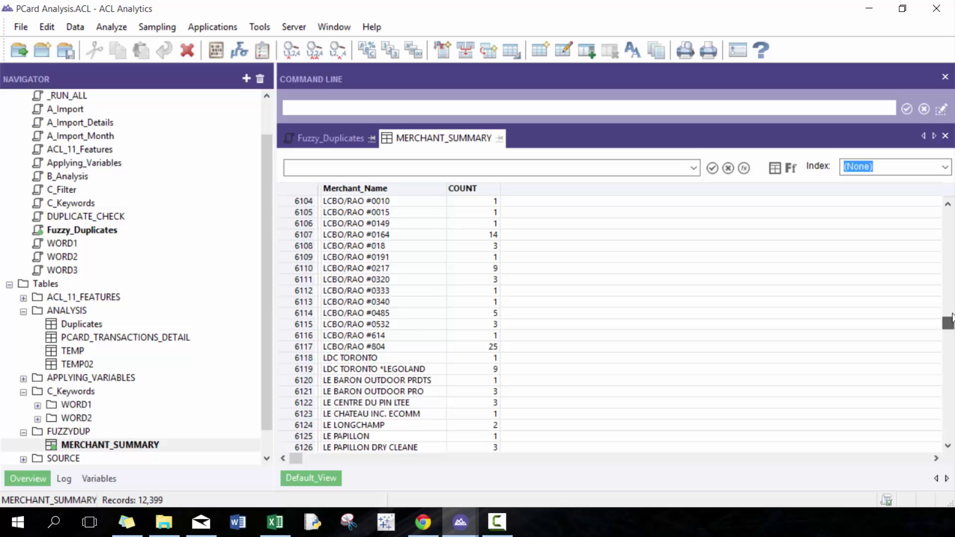
left_click_drag(952, 324, 940, 203)
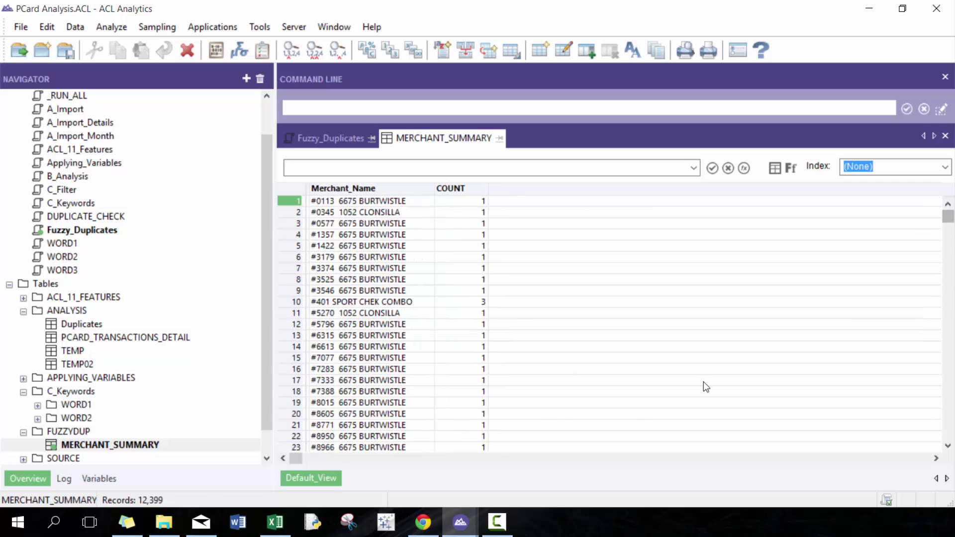
left_click(318, 138)
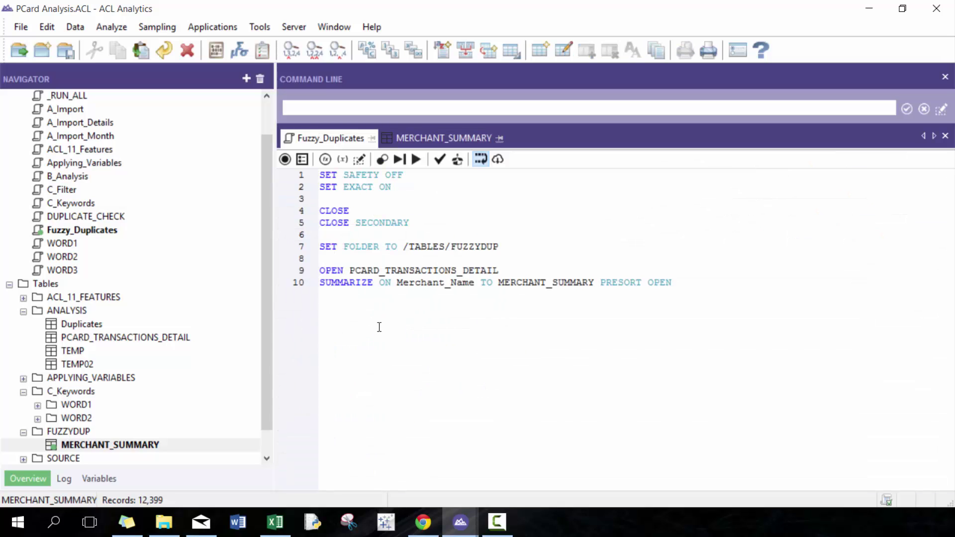
key("Return")
Set up Analyze > Fuzzy Duplicates on Merchant_Name, then show the Levenshtein distance article full screen
left_click(128, 26)
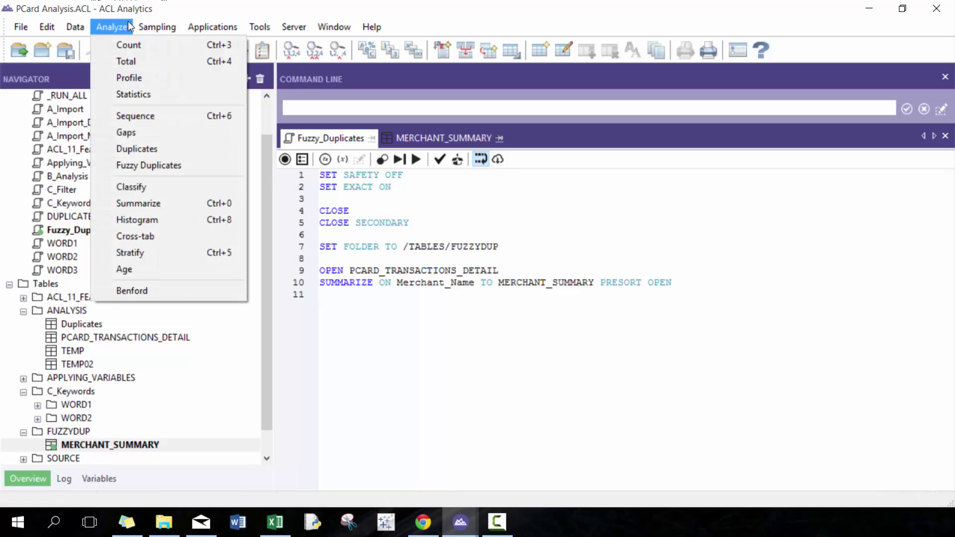
left_click(149, 166)
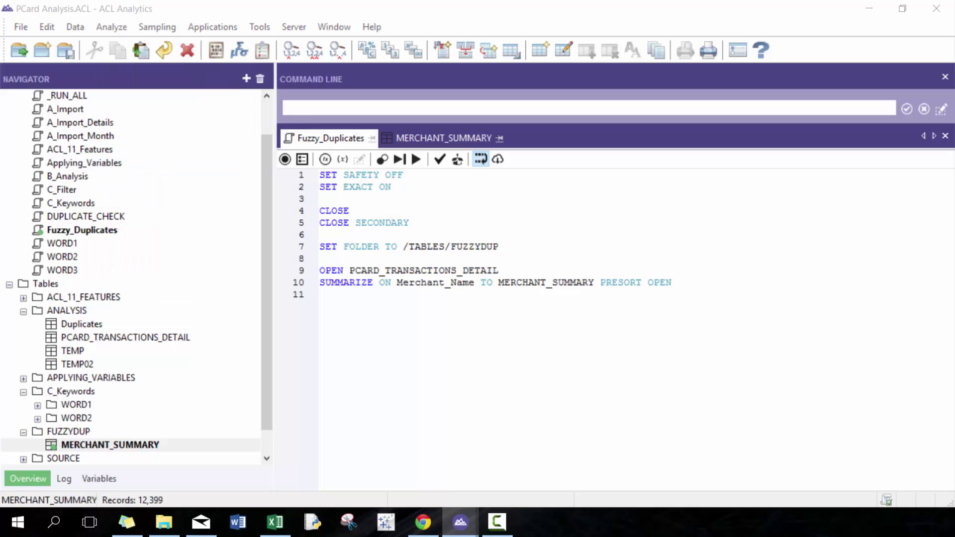
left_click_drag(668, 70, 589, 59)
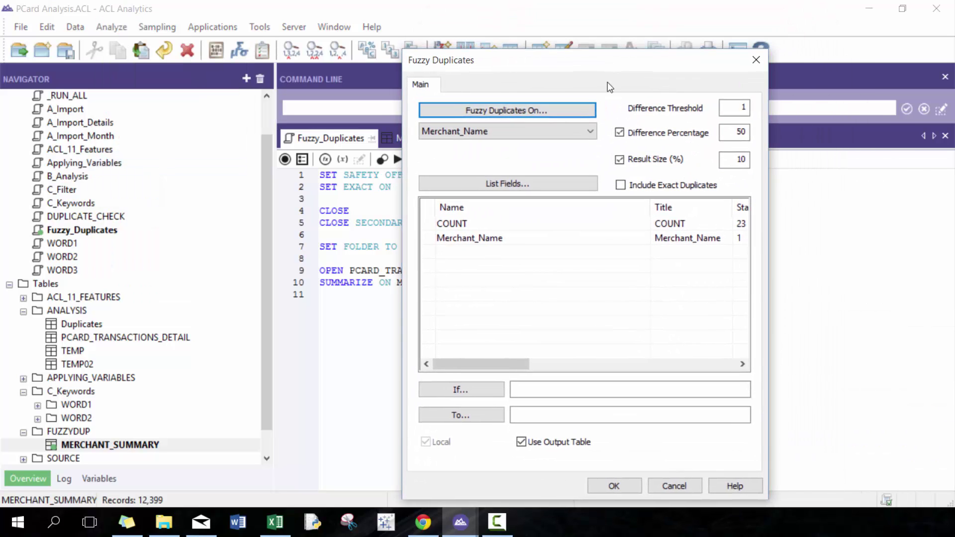
left_click_drag(659, 44, 664, 35)
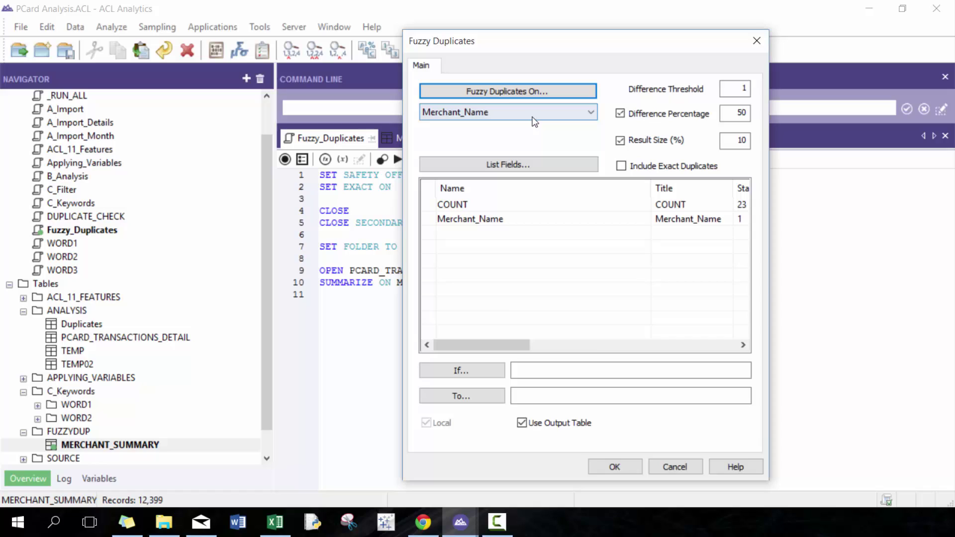
left_click(546, 116)
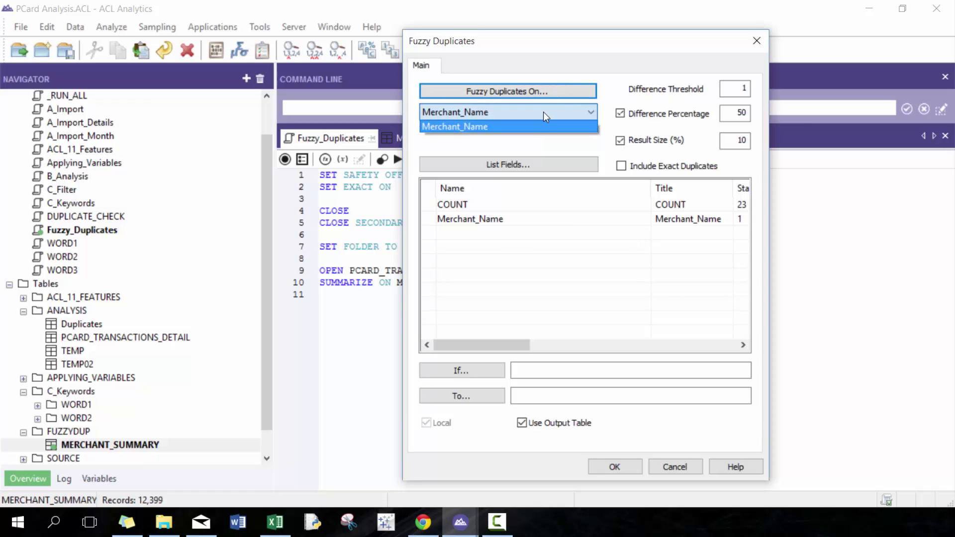
left_click(531, 126)
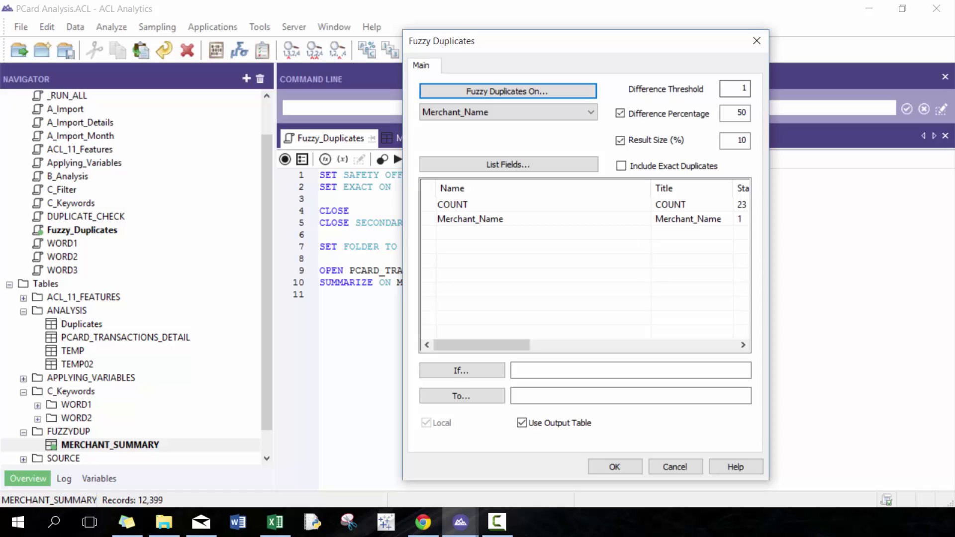
key("alt+Tab")
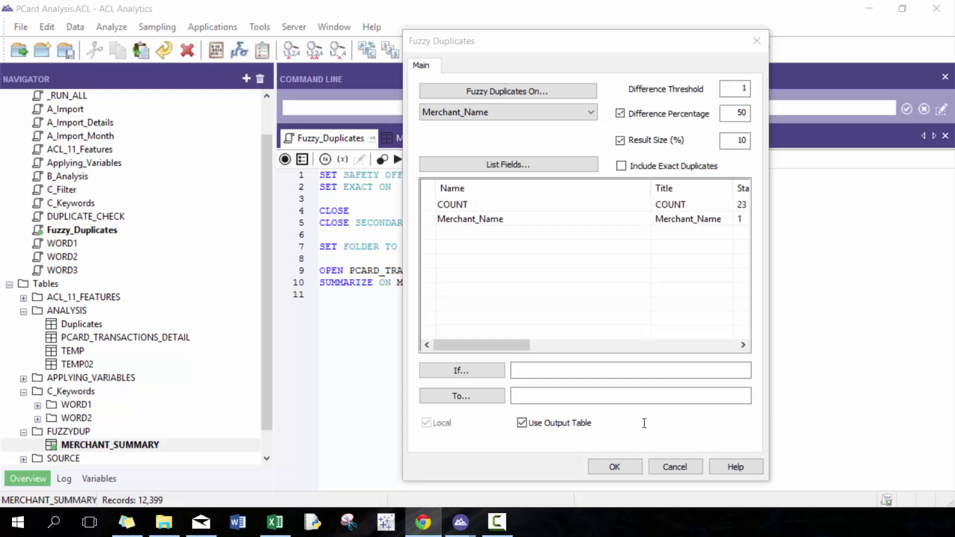
key("super+Up")
Scroll the Levenshtein distance article to its Definition and Example sections
scroll(270, 230, "up", 8)
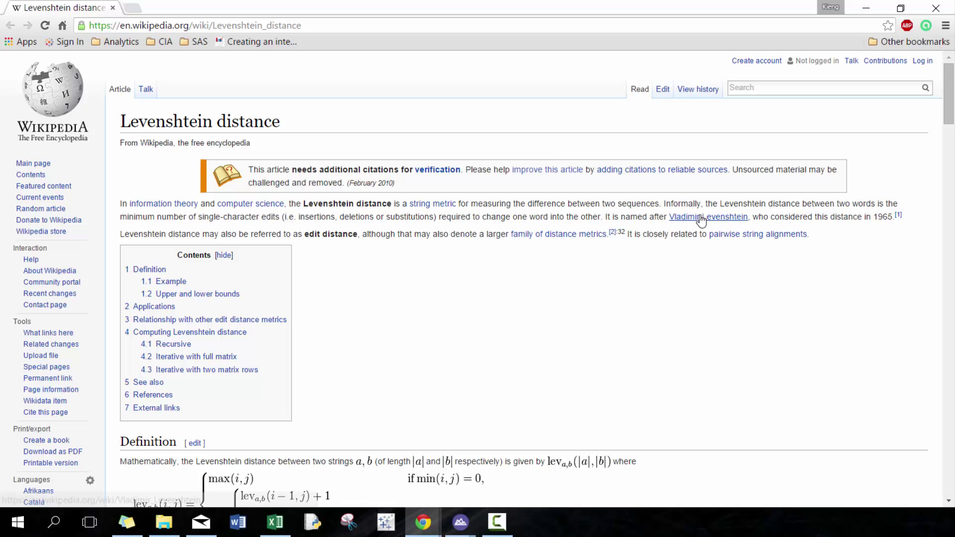
scroll(719, 324, "down", 6)
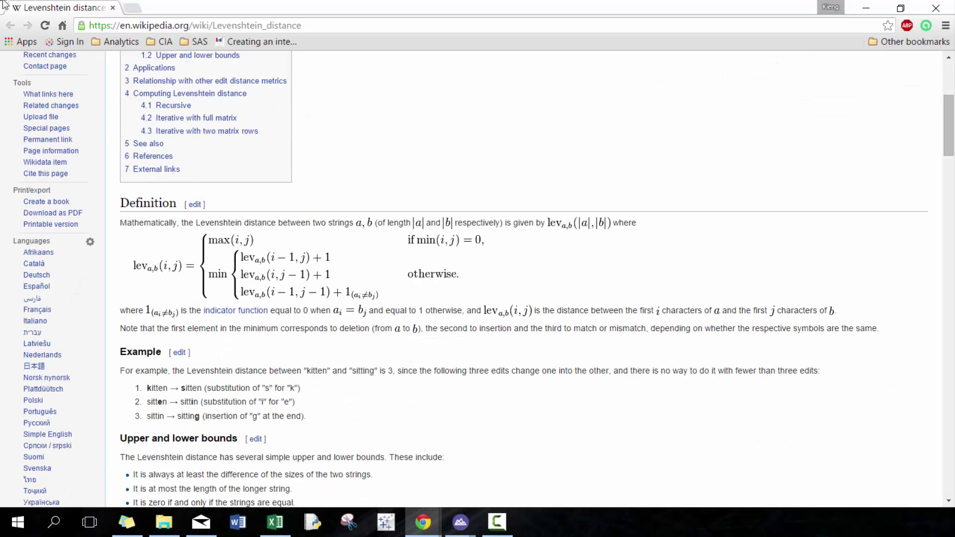
scroll(329, 248, "down", 5)
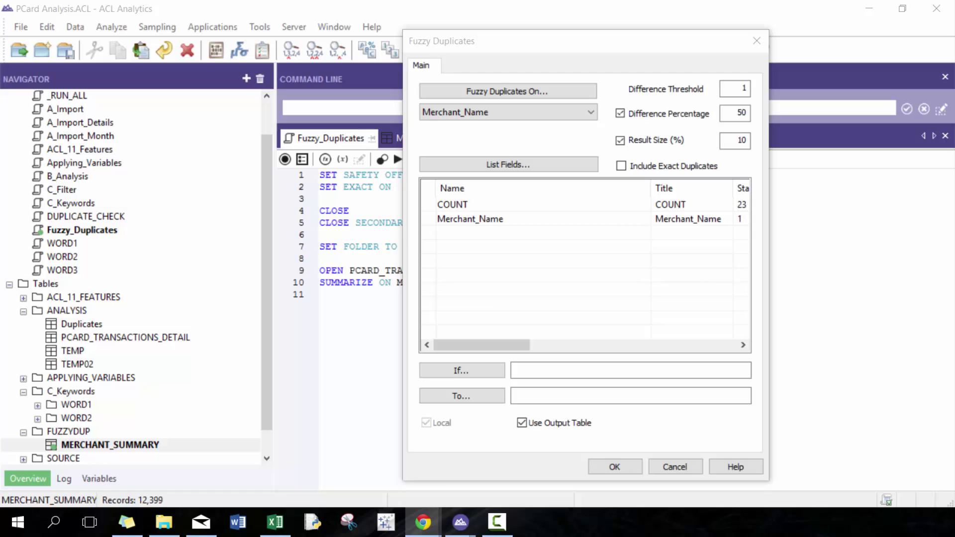
Change the Fuzzy Duplicates Difference Threshold from 1 to 2
left_click(736, 88)
double_click(747, 87)
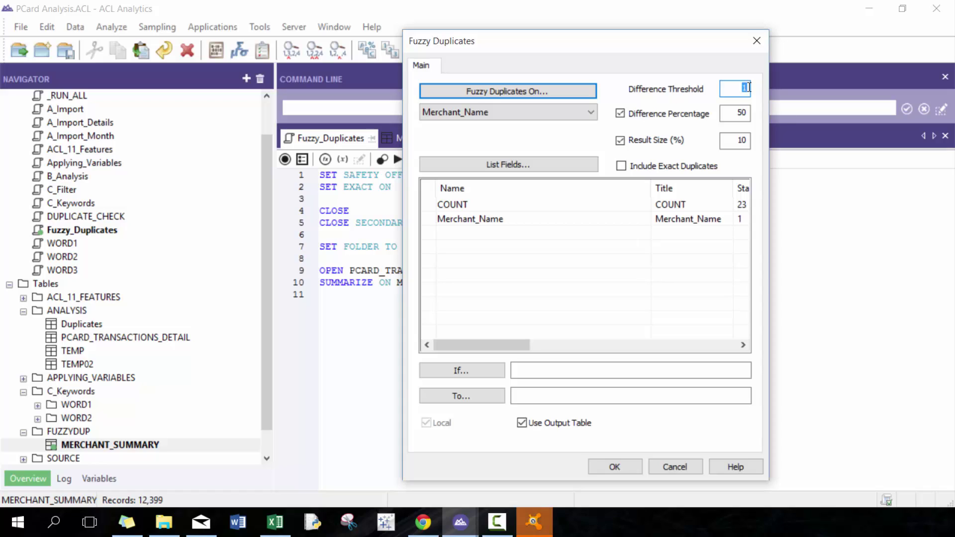
type("2")
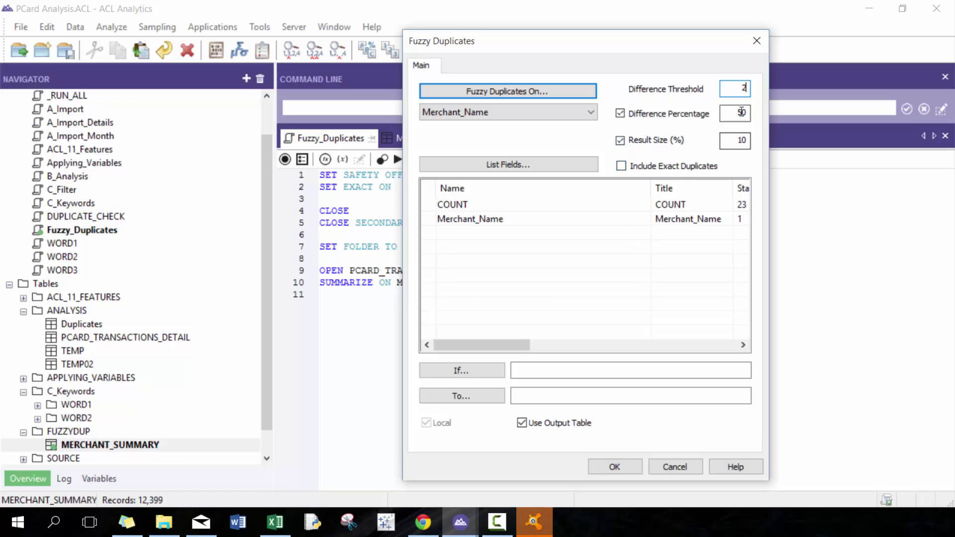
key("BackSpace")
left_click(743, 112)
double_click(750, 88)
type("2")
key("Tab")
key("Home")
Set Difference Percentage to 10 and edit Result Size (%) to 100
left_click_drag(727, 114, 749, 115)
type("10")
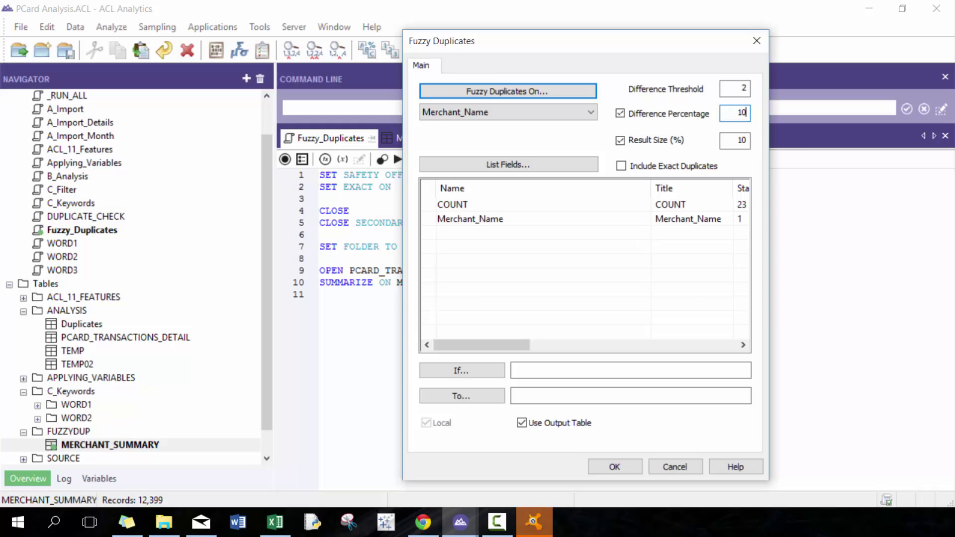
left_click(739, 89)
left_click(730, 141)
Output the fuzzy duplicates to MERCHANT_FUZZY_DUPLICATES and run it, producing 4,452 records
left_click(580, 395)
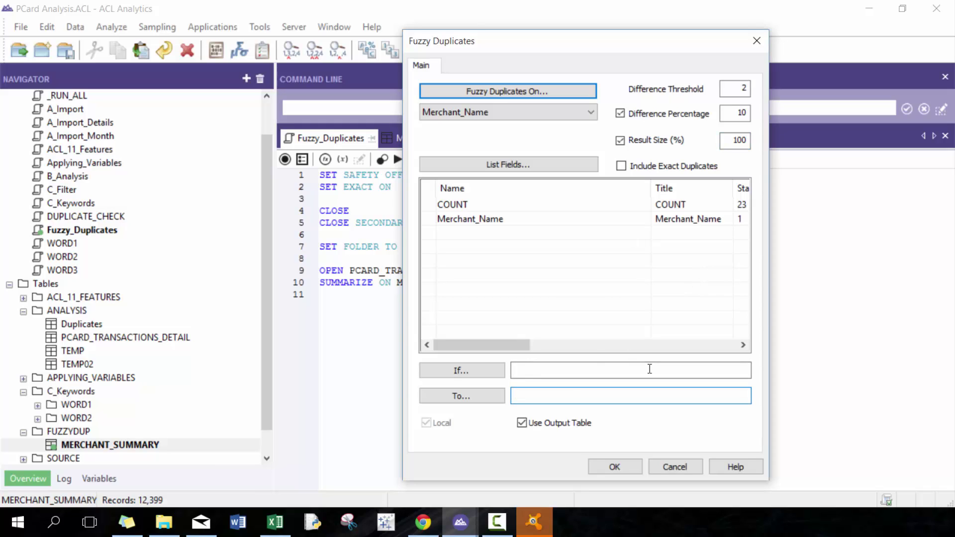
type("MERCHANT_FUZZY_DUPLICATES")
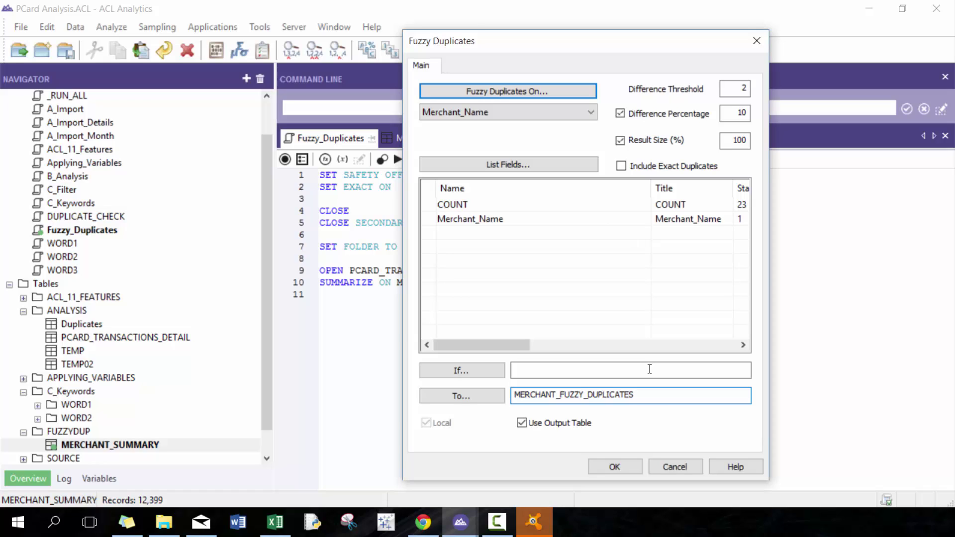
left_click(621, 462)
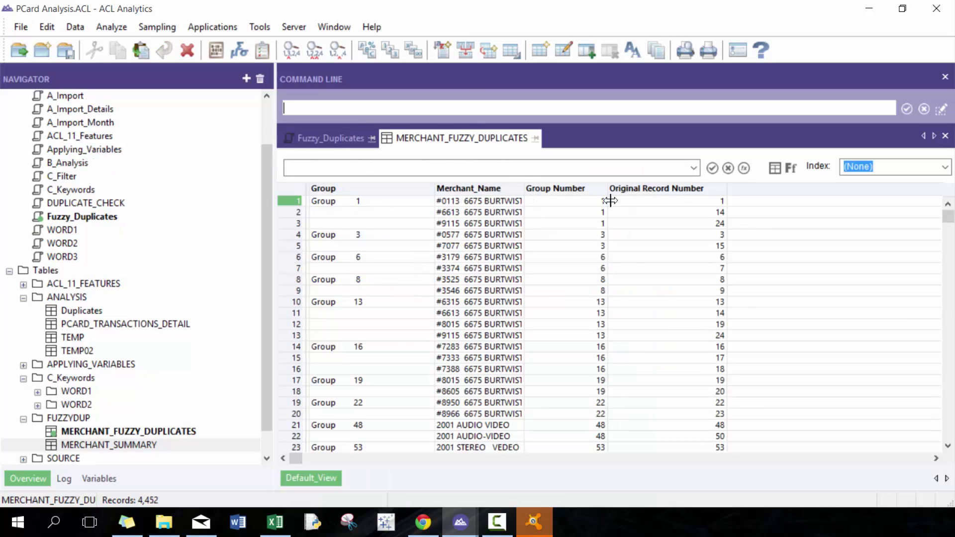
Widen the Merchant_Name column so full merchant names show
left_click_drag(527, 189, 554, 189)
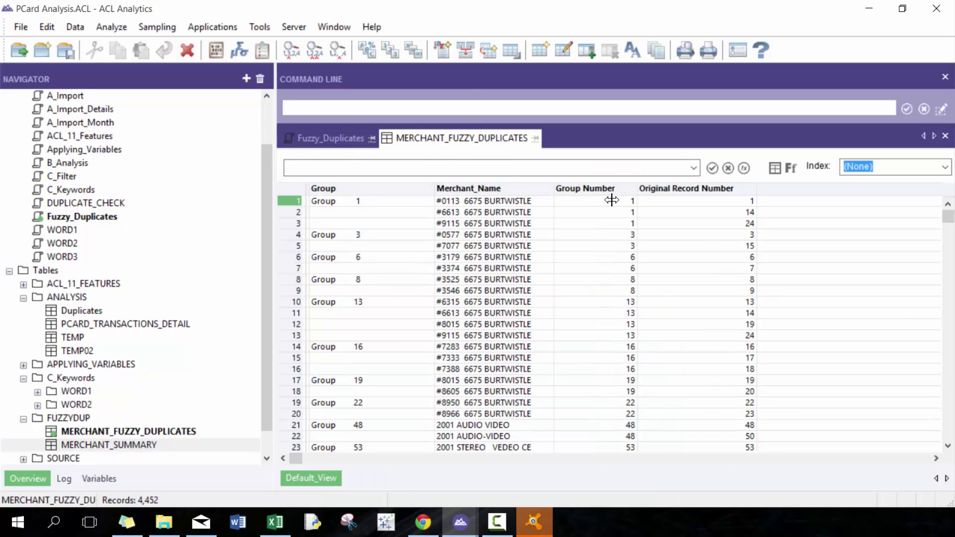
left_click(704, 189)
left_click(607, 192)
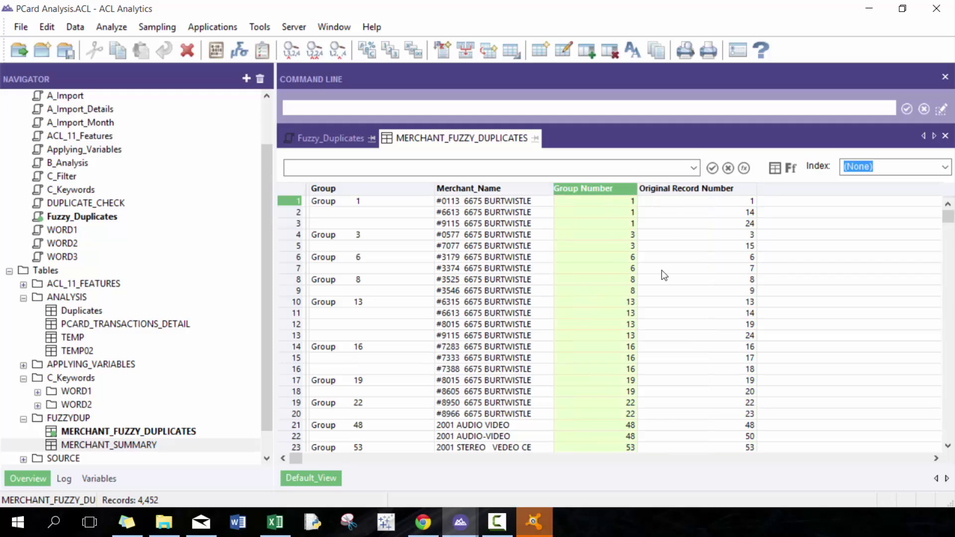
Compare the three near-identical merchant names in duplicate group 1
left_click_drag(351, 204, 360, 232)
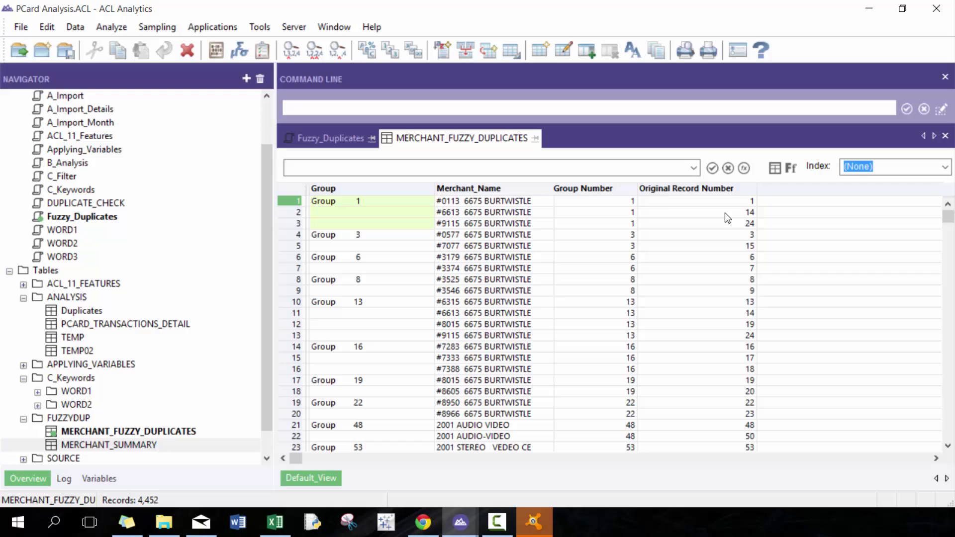
left_click_drag(623, 205, 393, 225)
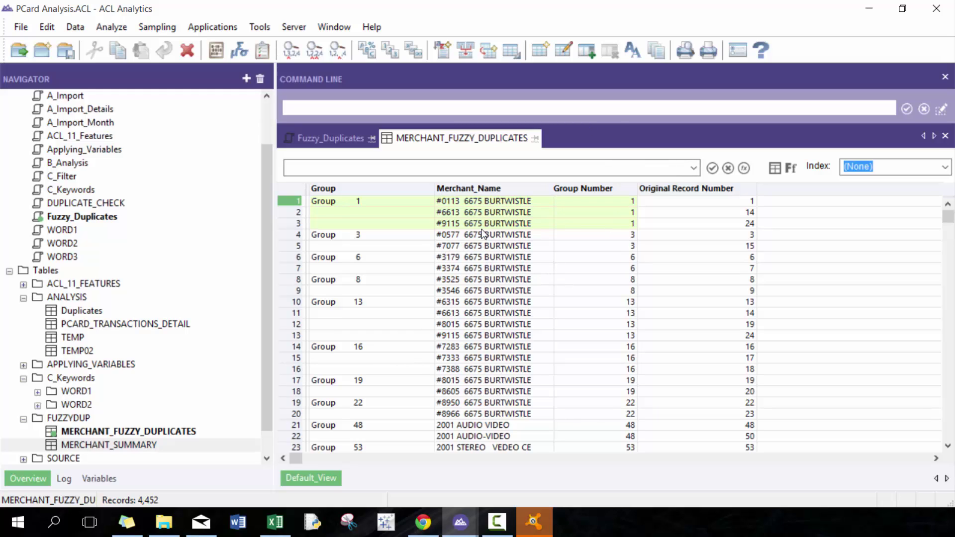
left_click(483, 210)
left_click(489, 204)
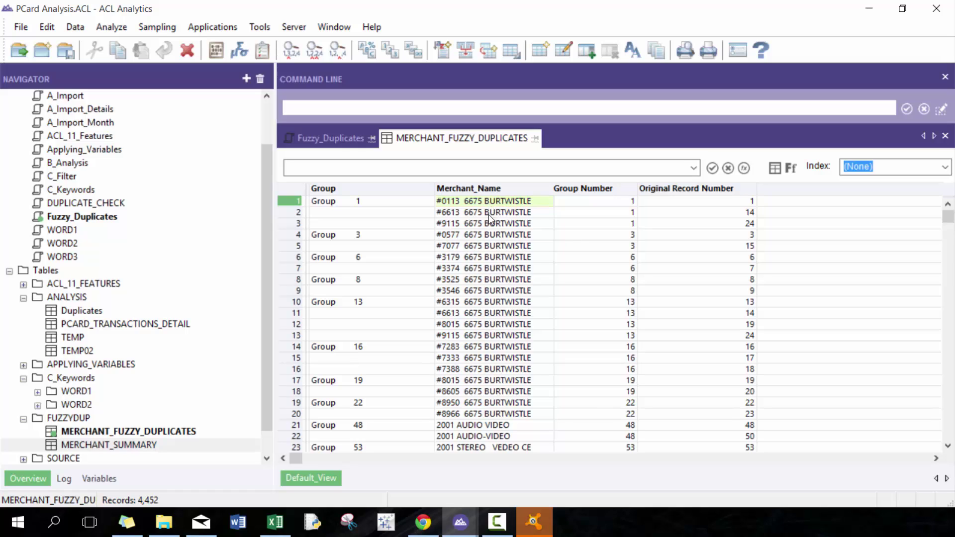
key("Down")
left_click(485, 223)
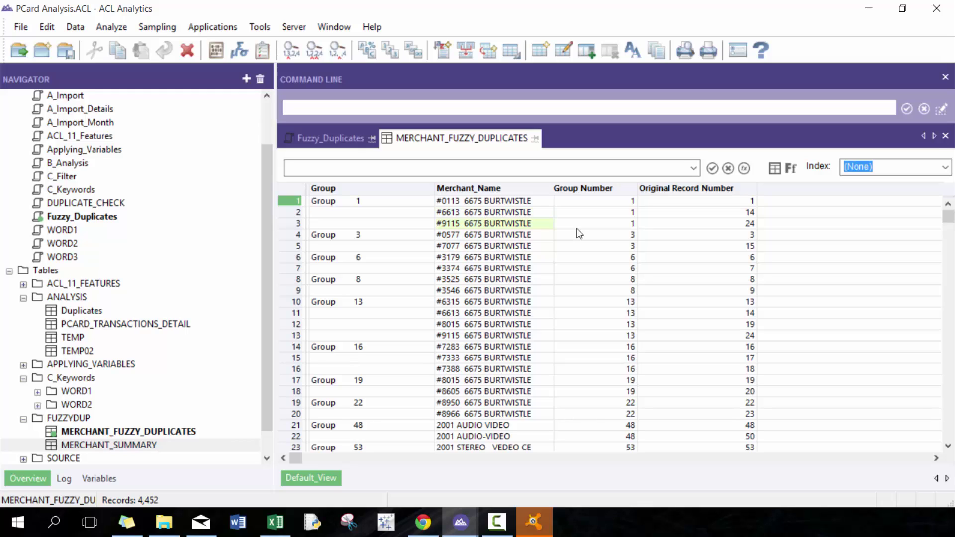
left_click(493, 201)
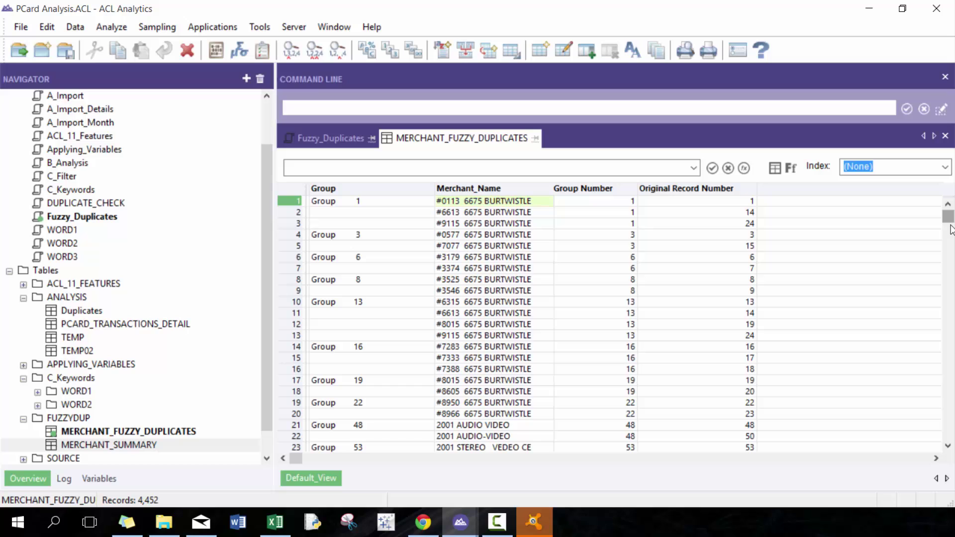
scroll(950, 413, "down", 5)
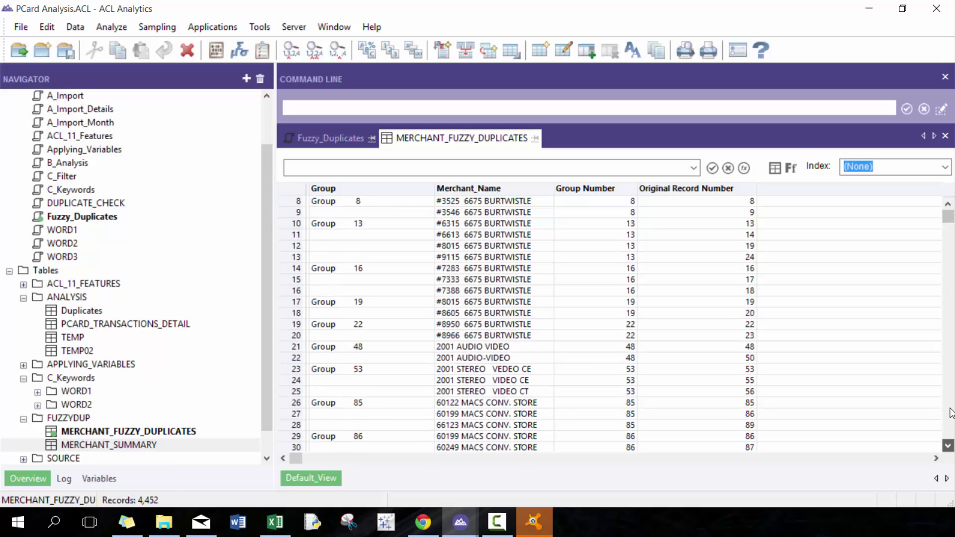
scroll(951, 414, "down", 2)
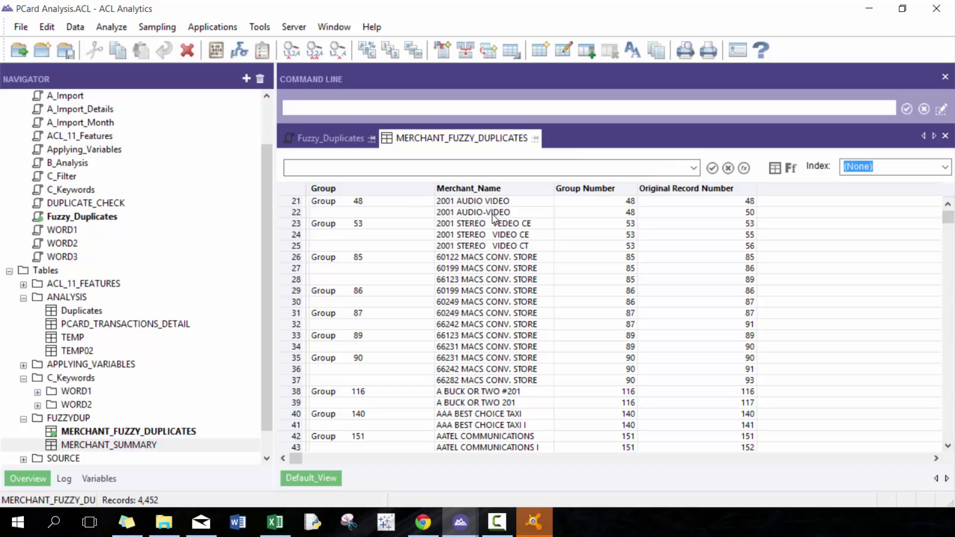
left_click_drag(490, 202, 504, 211)
left_click(507, 202)
left_click(510, 213)
left_click_drag(514, 198, 510, 208)
left_click(505, 228)
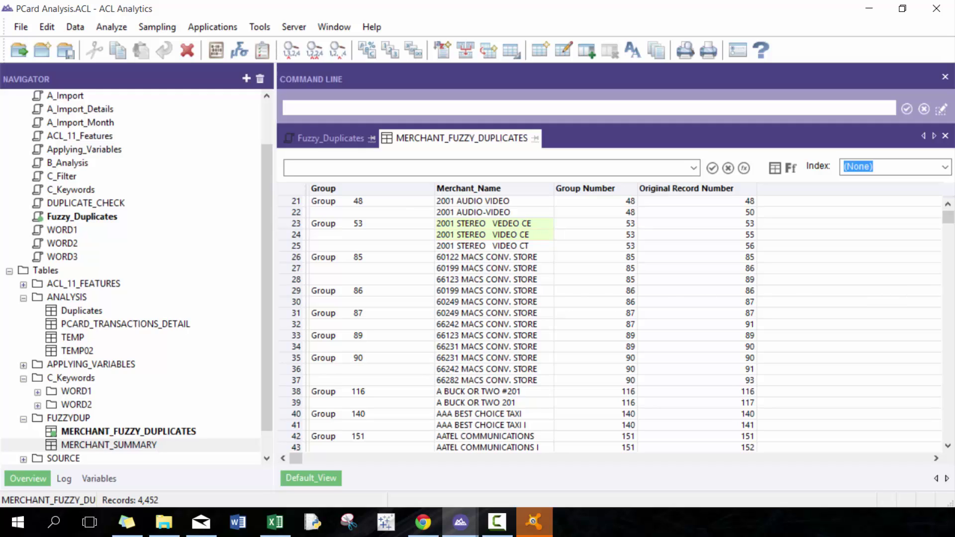
left_click(948, 275)
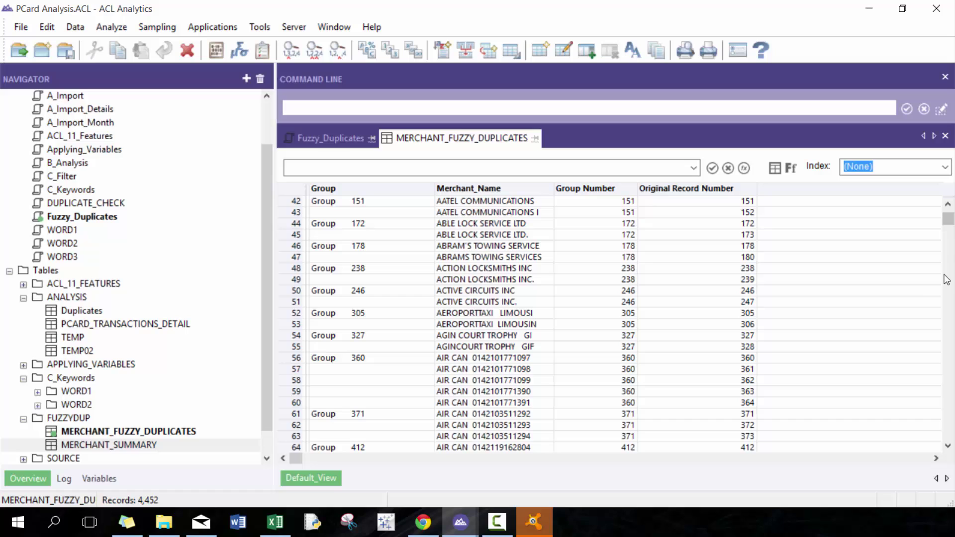
left_click_drag(524, 313, 526, 324)
left_click(952, 272)
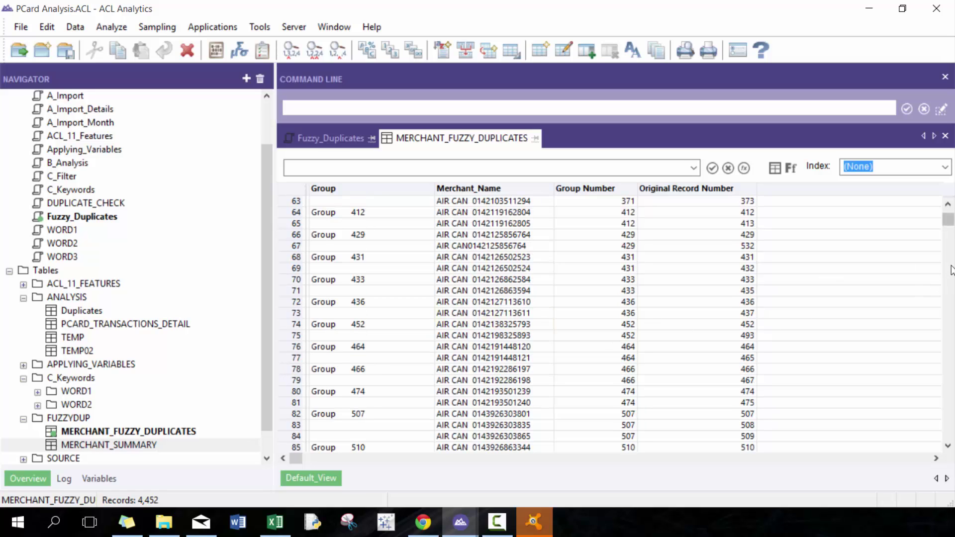
left_click(951, 273)
left_click_drag(510, 279, 510, 240)
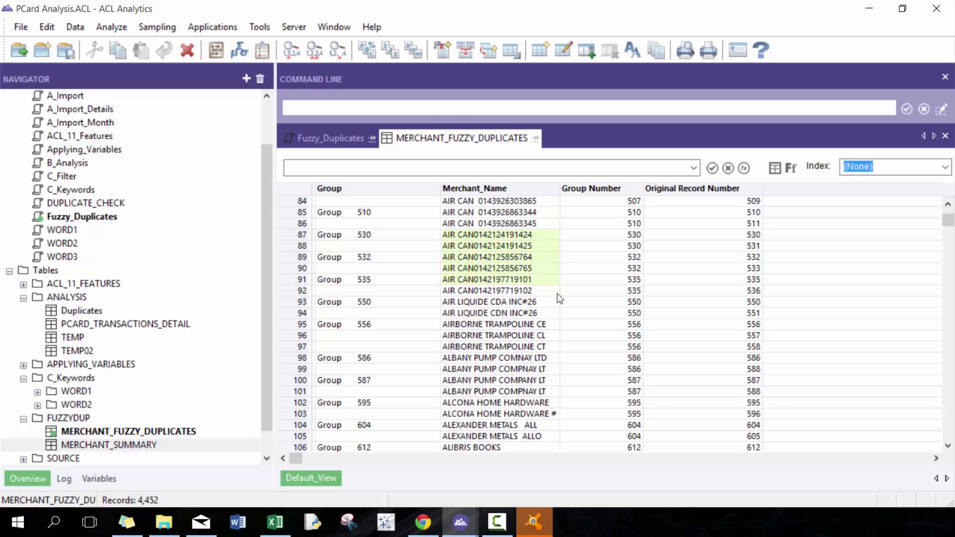
scroll(497, 259, "up", 6)
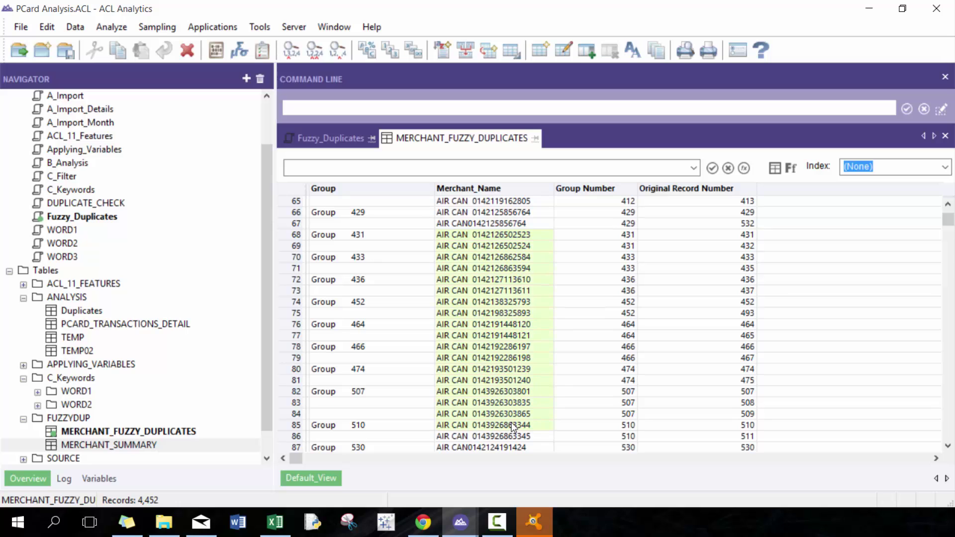
scroll(512, 425, "down", 14)
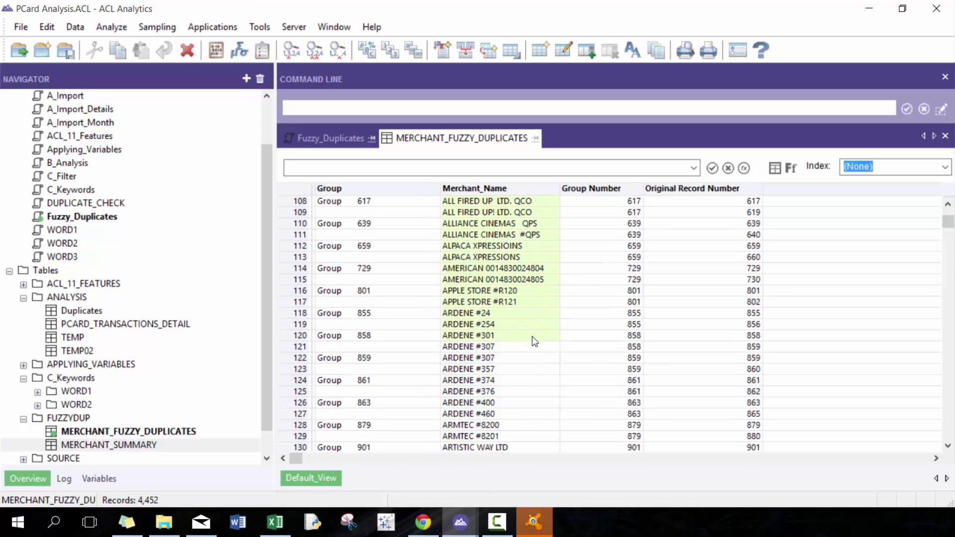
scroll(534, 341, "down", 9)
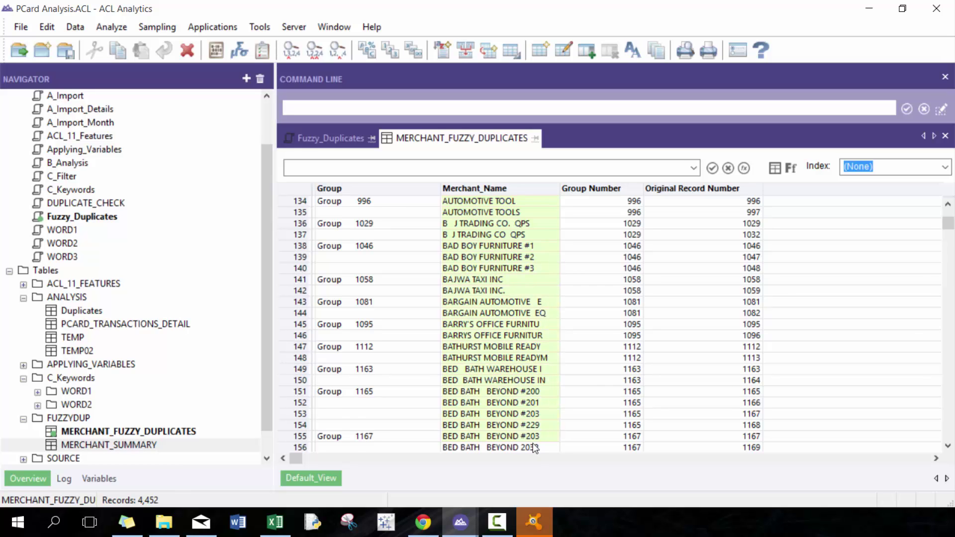
scroll(529, 438, "down", 8)
scroll(527, 338, "down", 1)
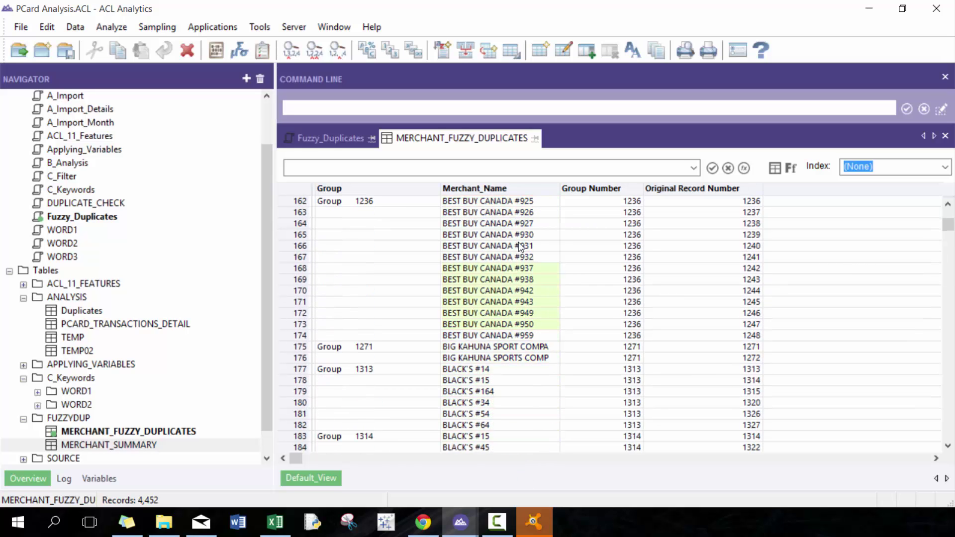
scroll(510, 242, "up", 4)
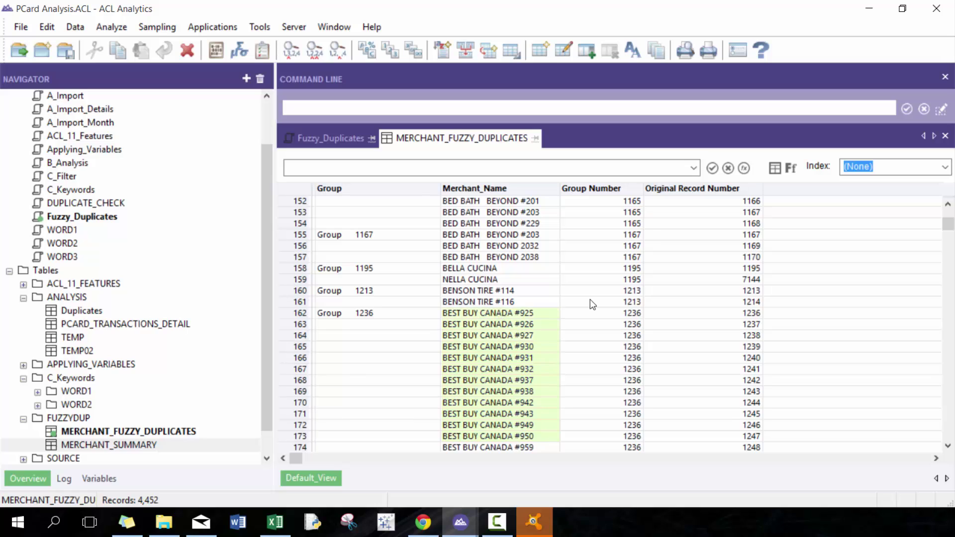
scroll(540, 278, "down", 5)
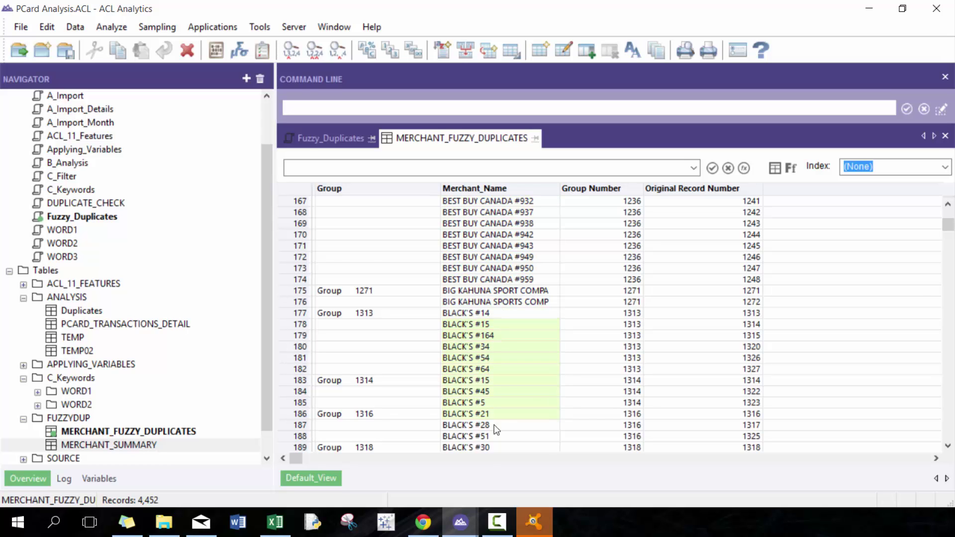
scroll(490, 423, "down", 7)
scroll(493, 363, "down", 9)
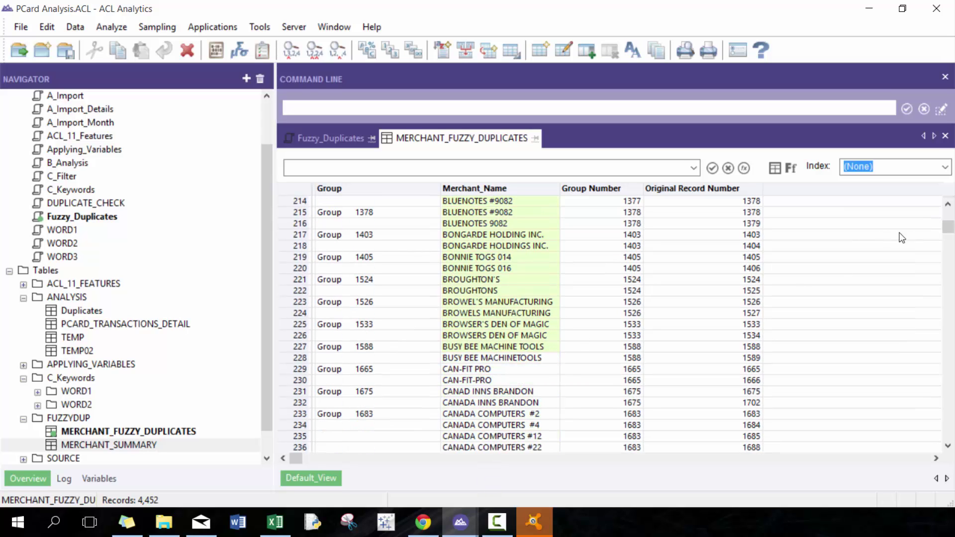
left_click_drag(949, 227, 918, 418)
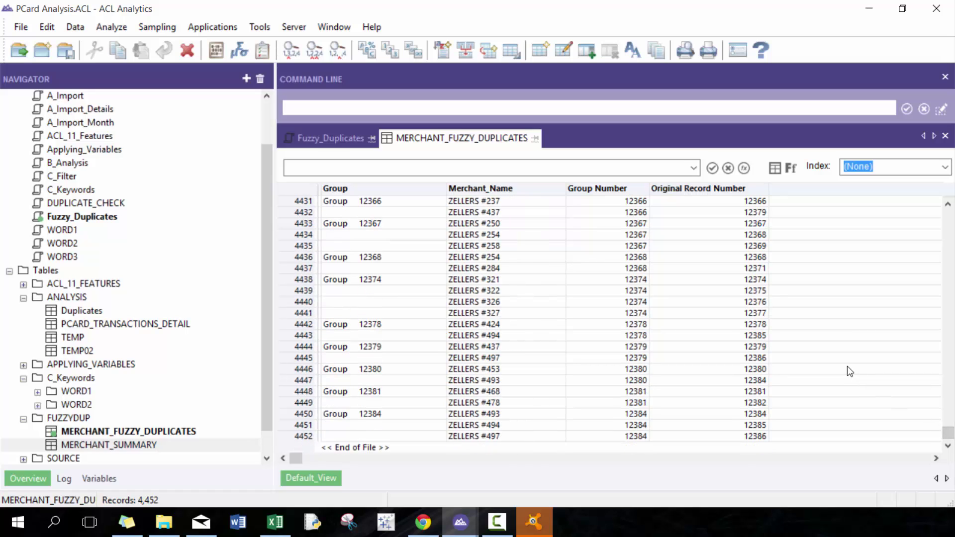